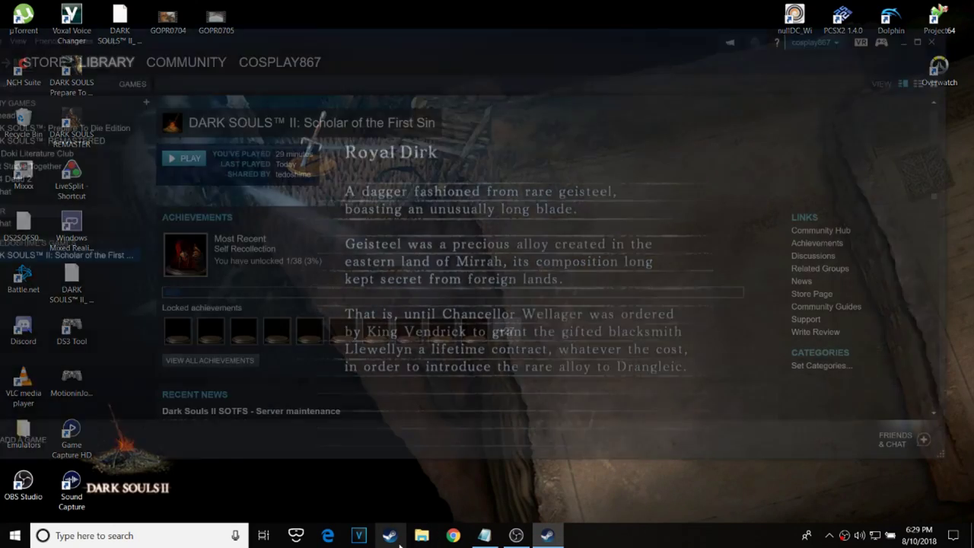
Launch DARK SOULS II: Scholar of the First Sin from the Steam library and accept its terms and conditions
drag(800, 59, 631, 4)
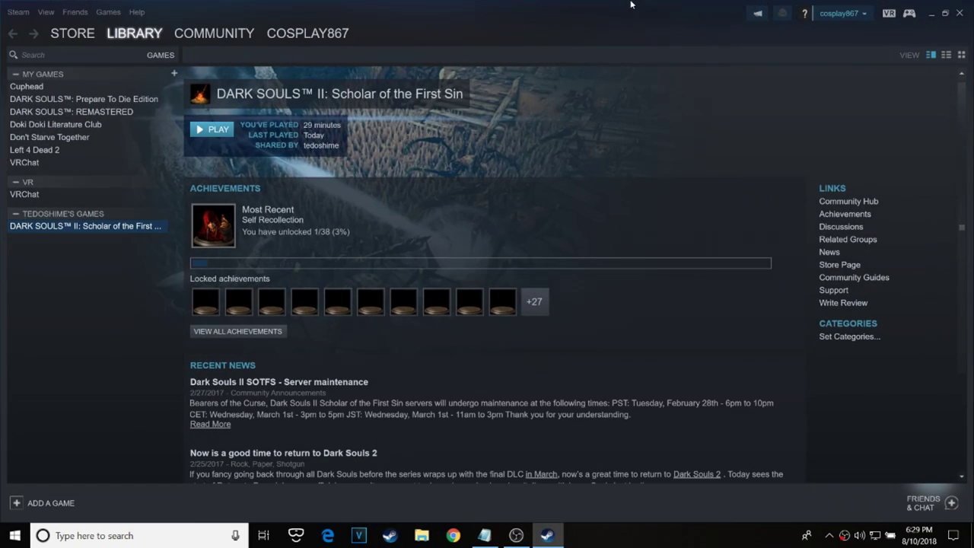
click(221, 129)
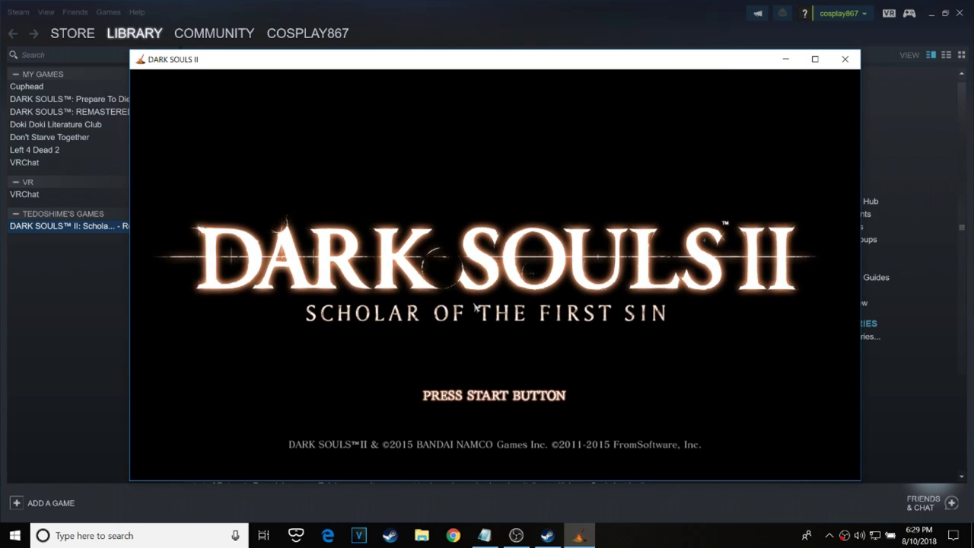
click(476, 307)
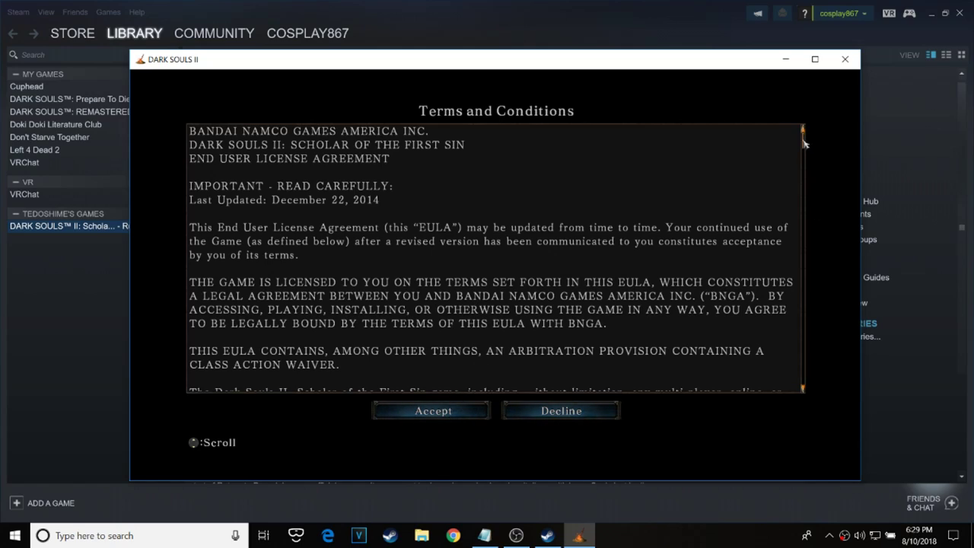
drag(805, 143, 809, 398)
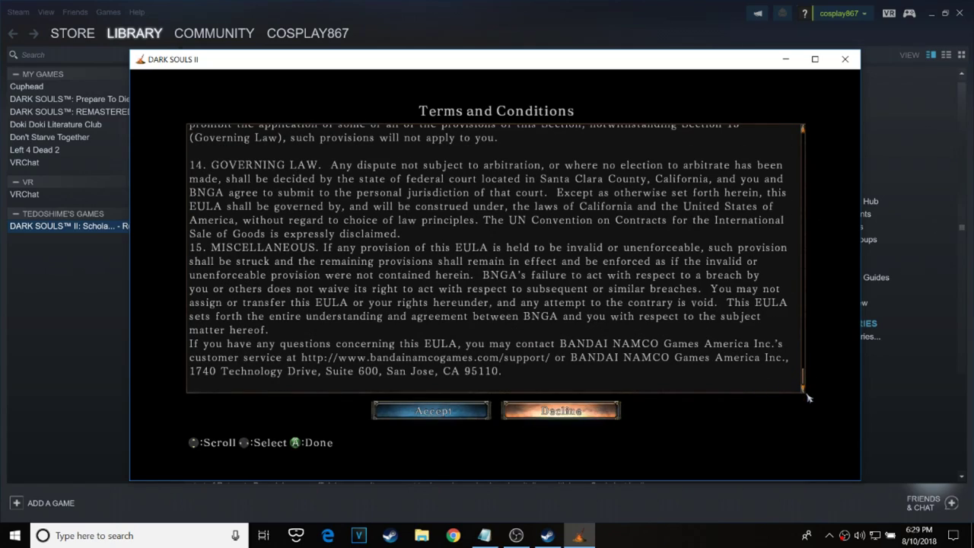
click(434, 415)
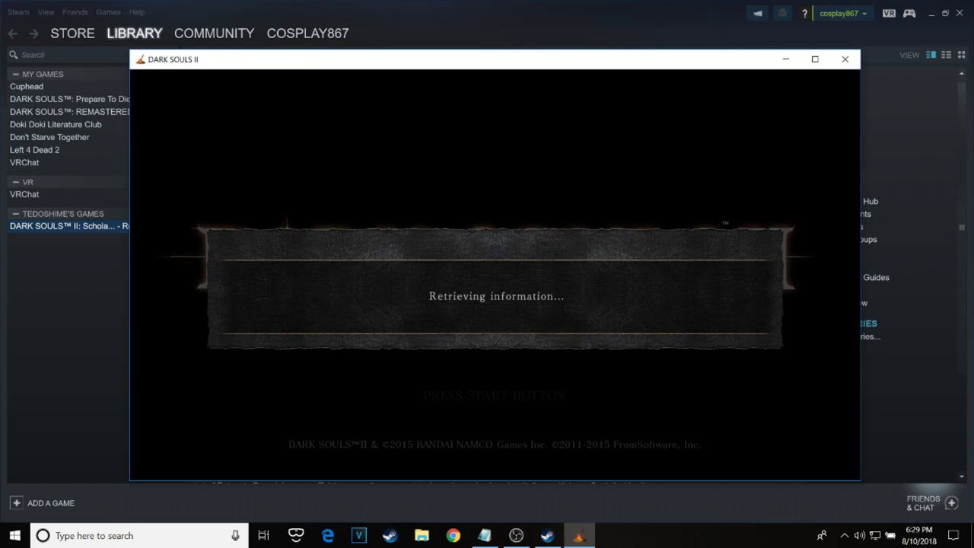
Start a new game with the default screen options and create a new character
click(495, 337)
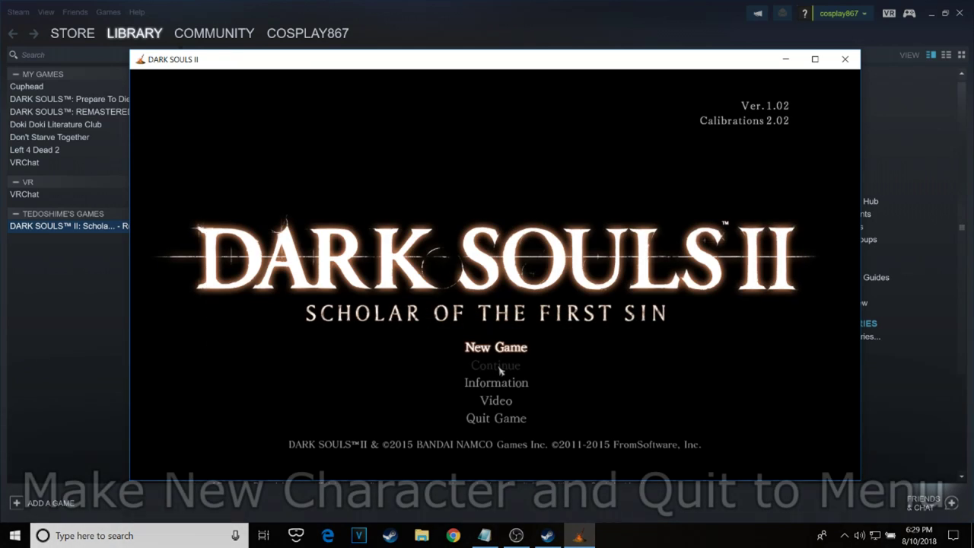
click(505, 352)
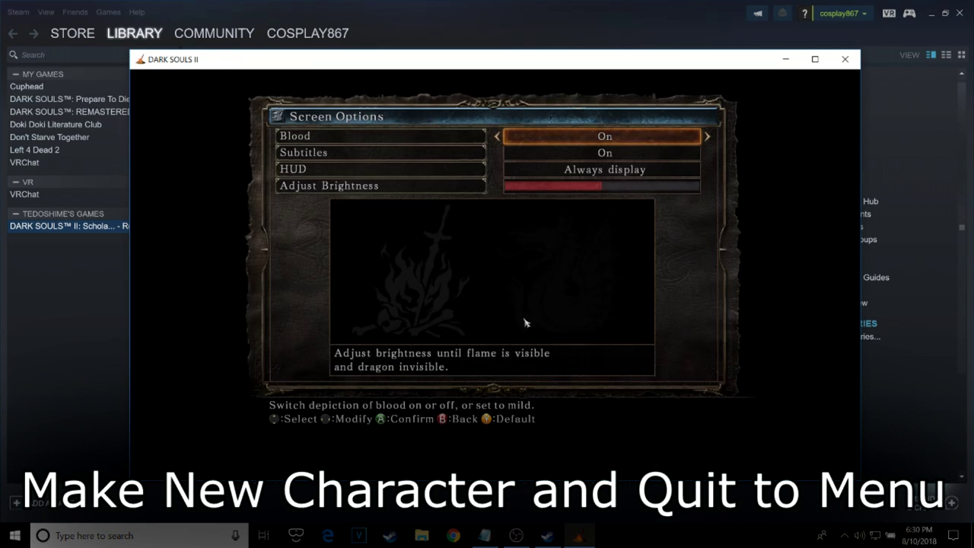
key(Return)
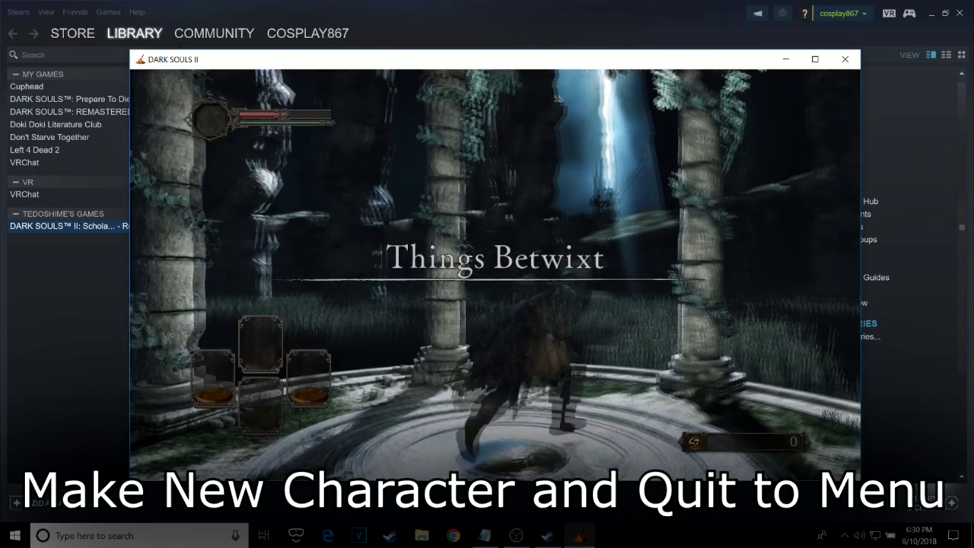
Quit the running game from Things Betwixt to the title screen
key(Escape)
key(Left)
key(Down)
key(Up)
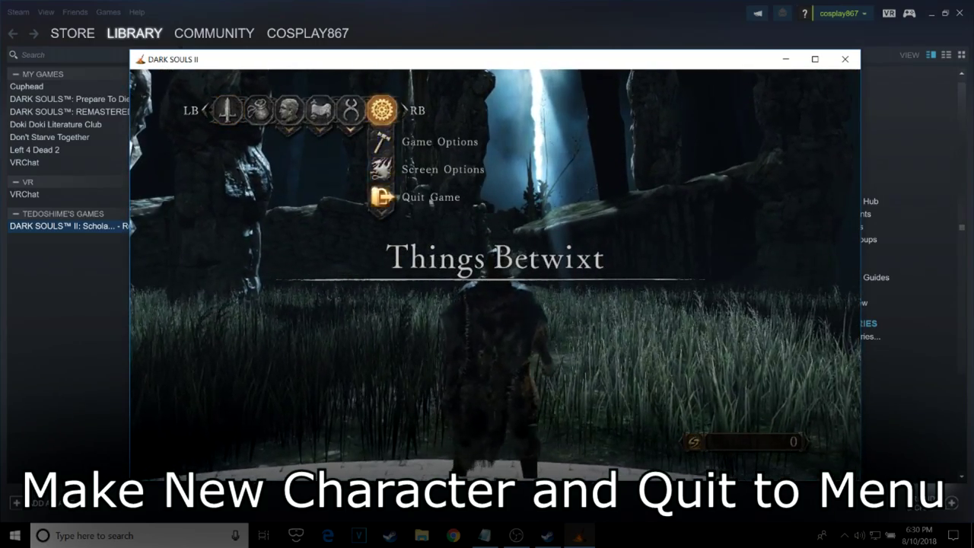
key(Return)
key(Left)
key(Return)
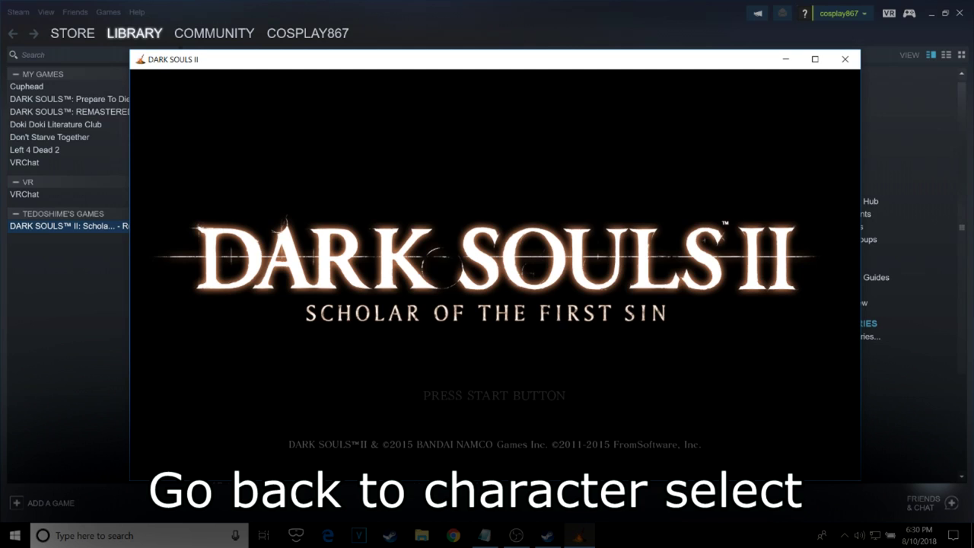
Enter the title menu and choose Continue to open the character data list
key(Return)
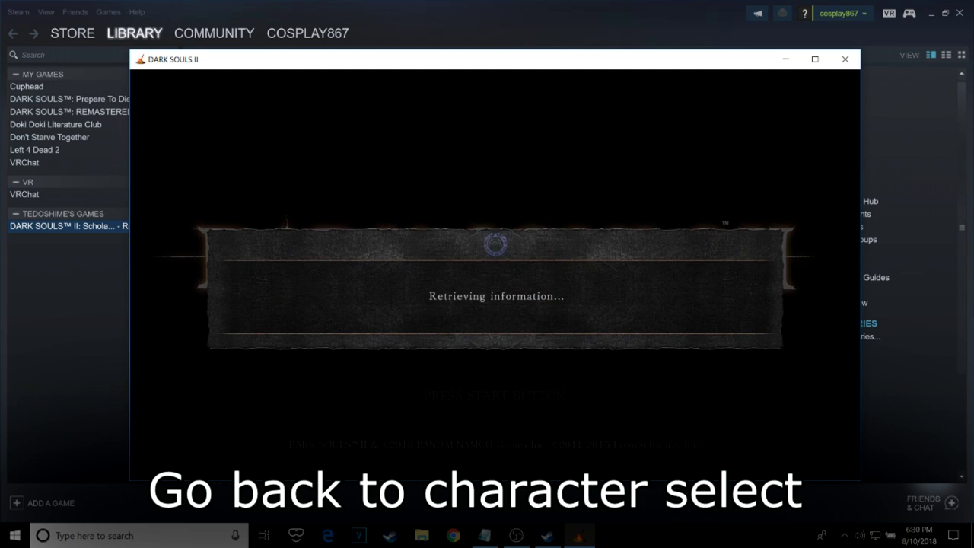
key(Return)
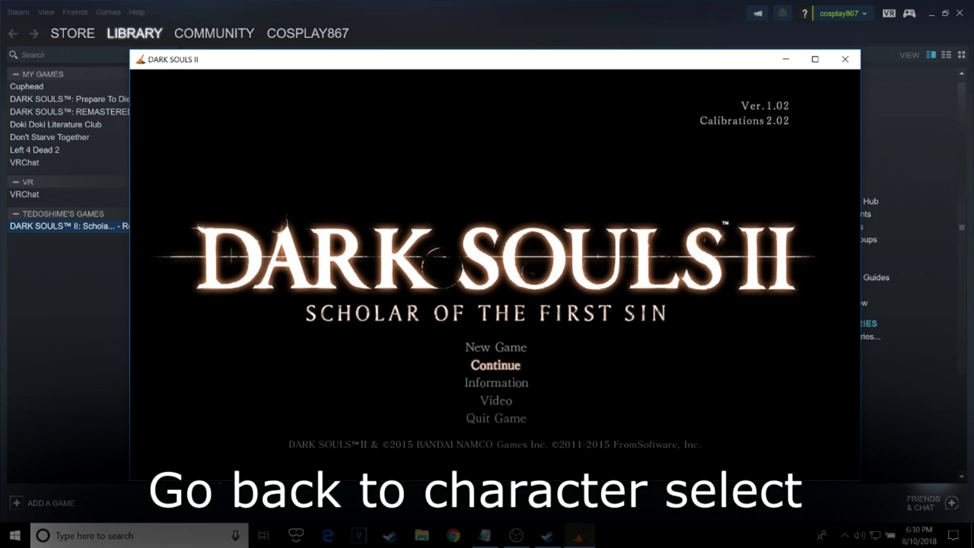
key(Return)
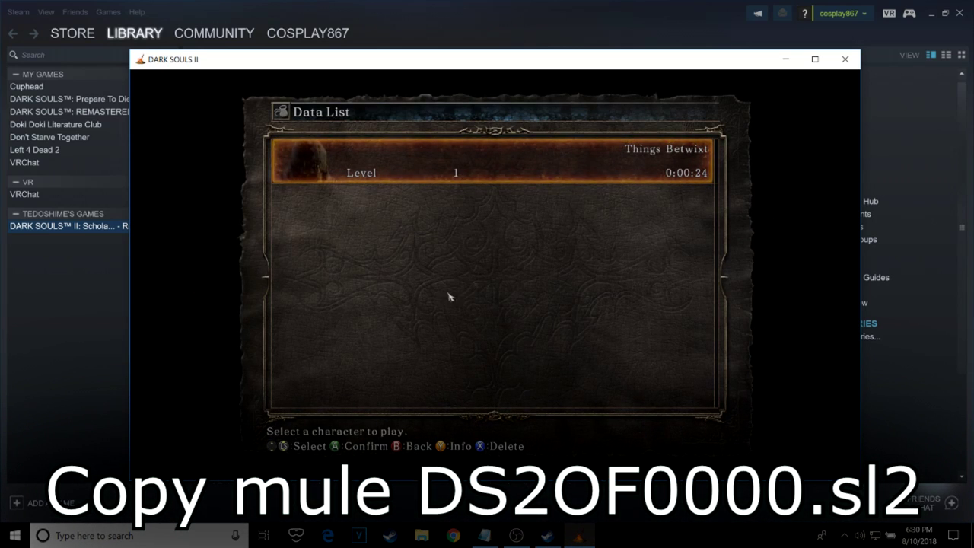
Search Windows for the DS2-Mule folder and copy DS2SOFS0000.sl2 from its mule package subfolder
click(91, 536)
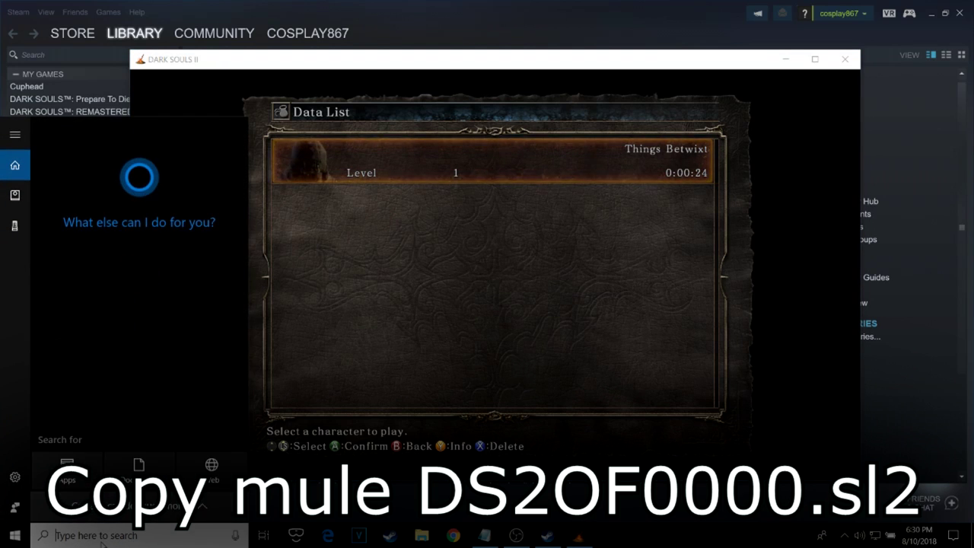
text(ds2)
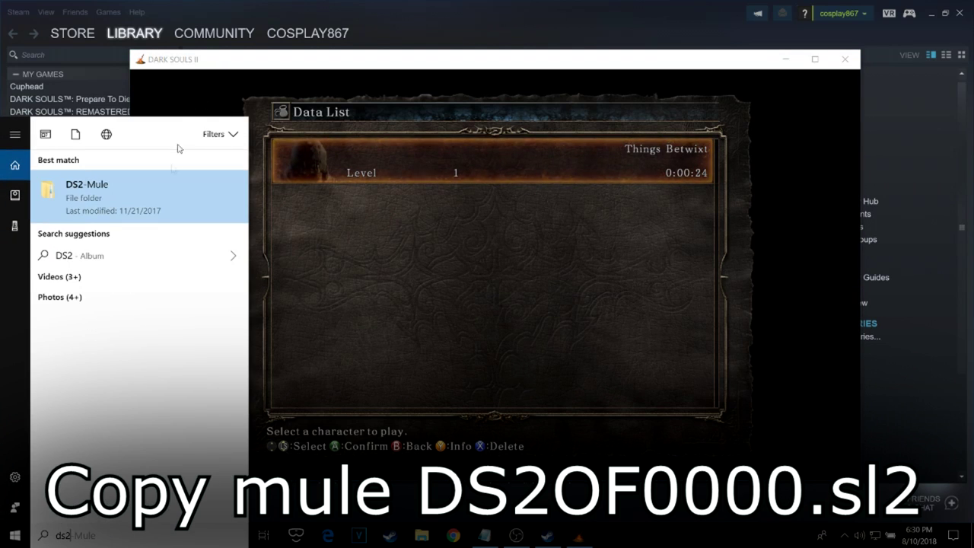
click(174, 190)
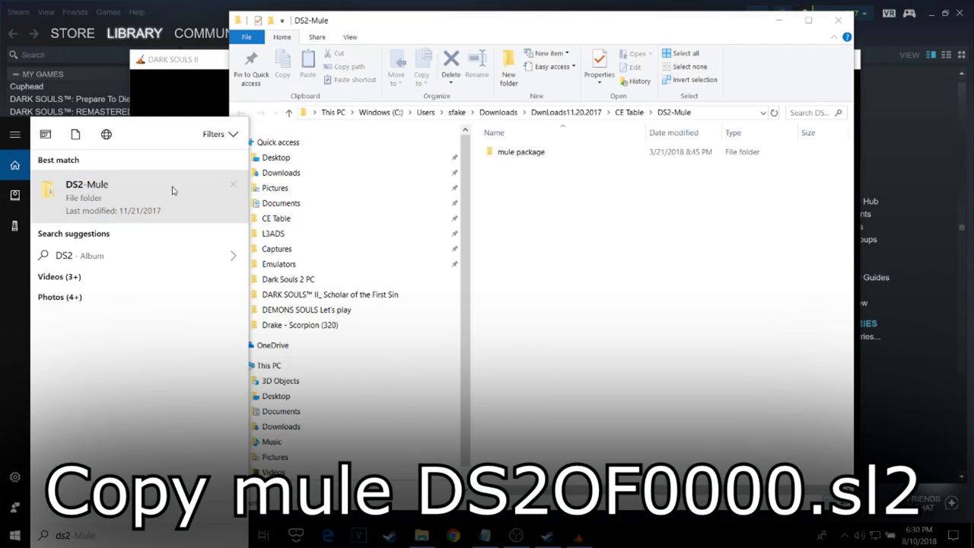
double_click(555, 153)
right_click(551, 156)
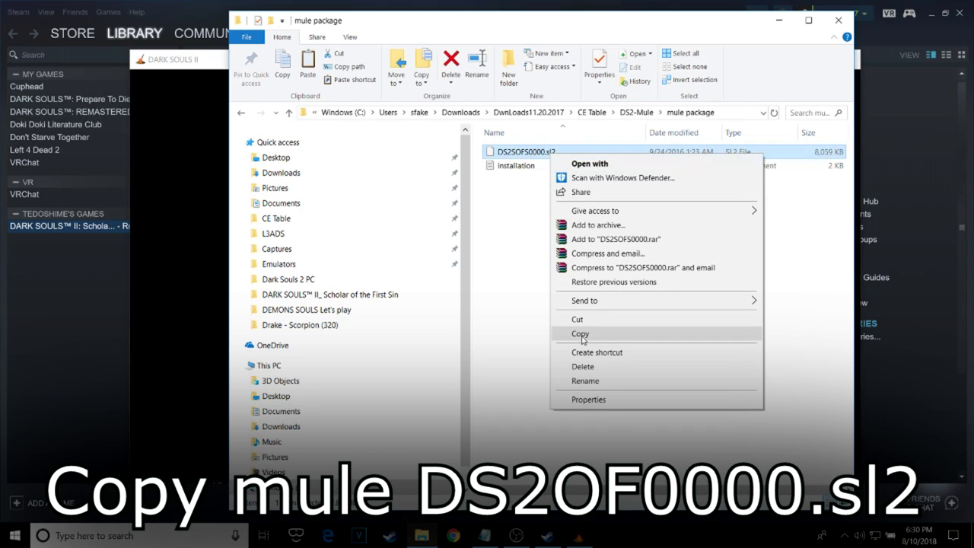
click(581, 335)
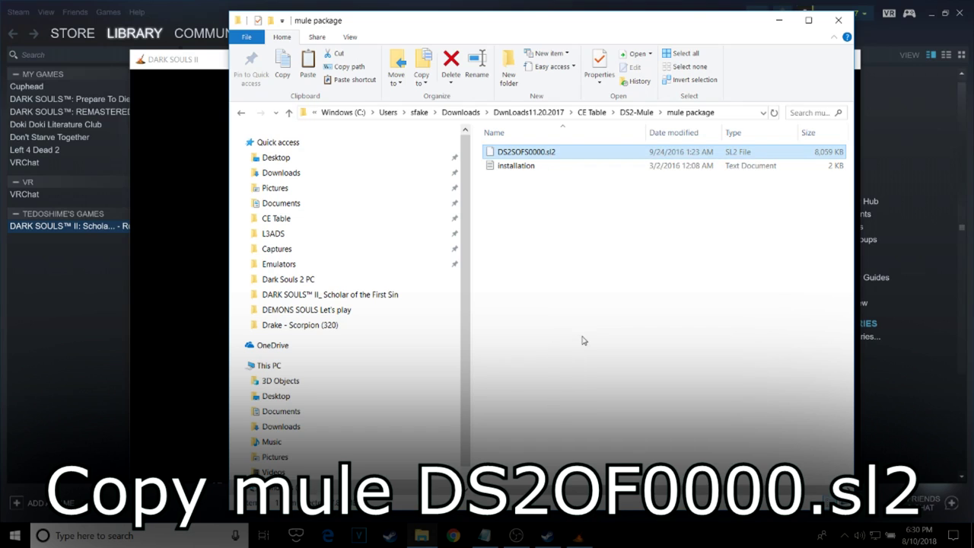
Open the %appdata% location through Run and go into the current account's save subfolder in DarkSoulsII
click(87, 483)
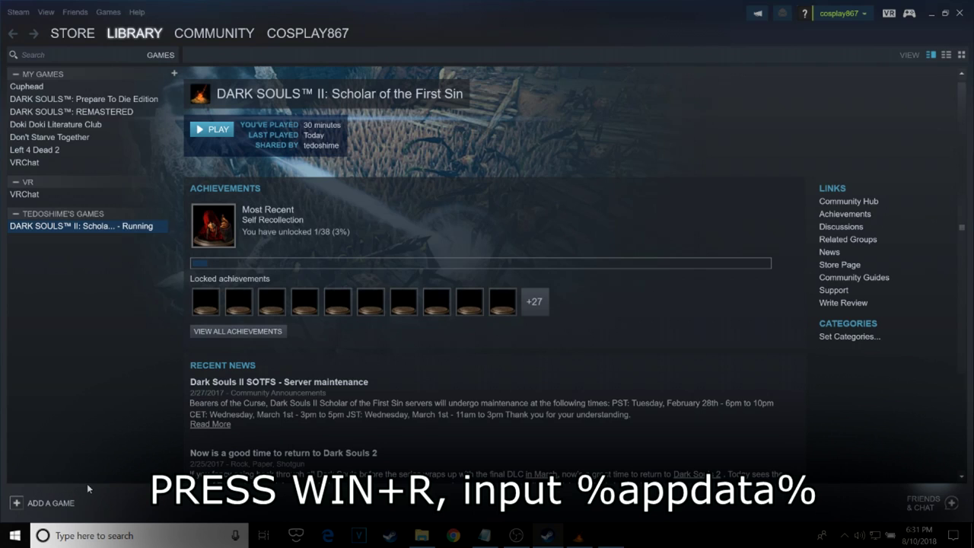
key(super+r)
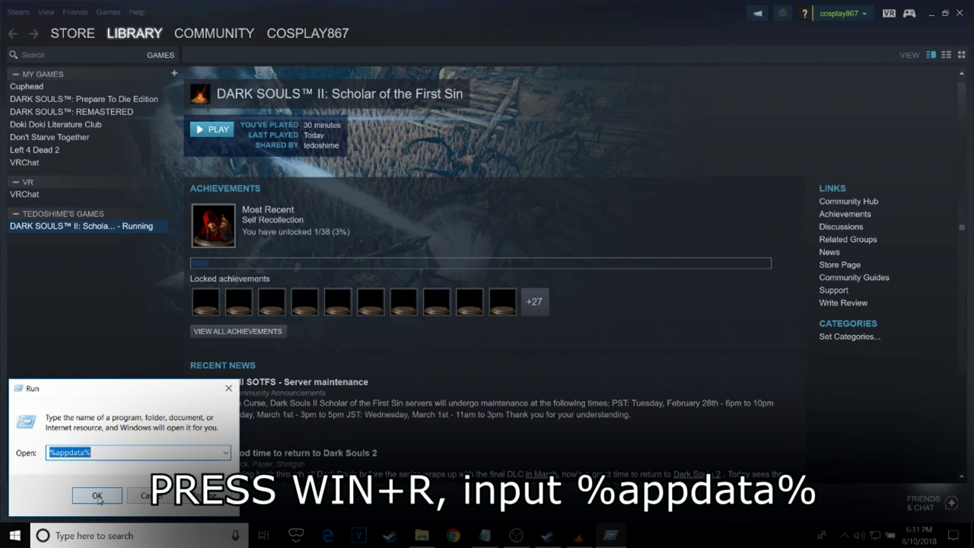
click(98, 495)
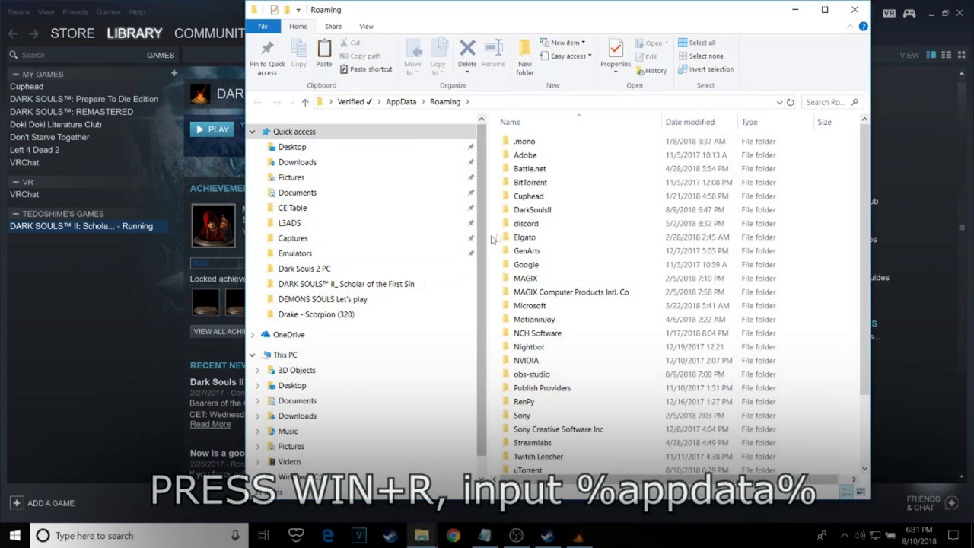
double_click(548, 210)
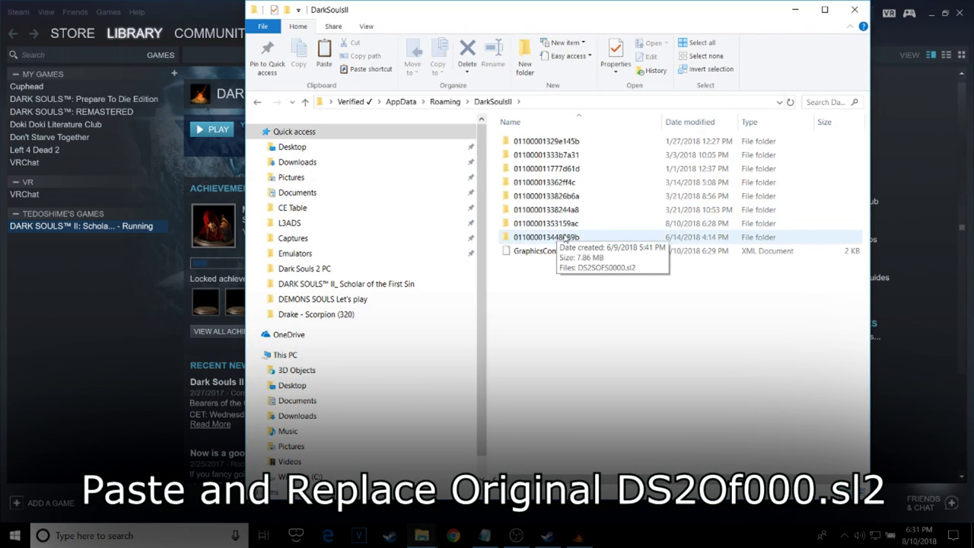
double_click(572, 225)
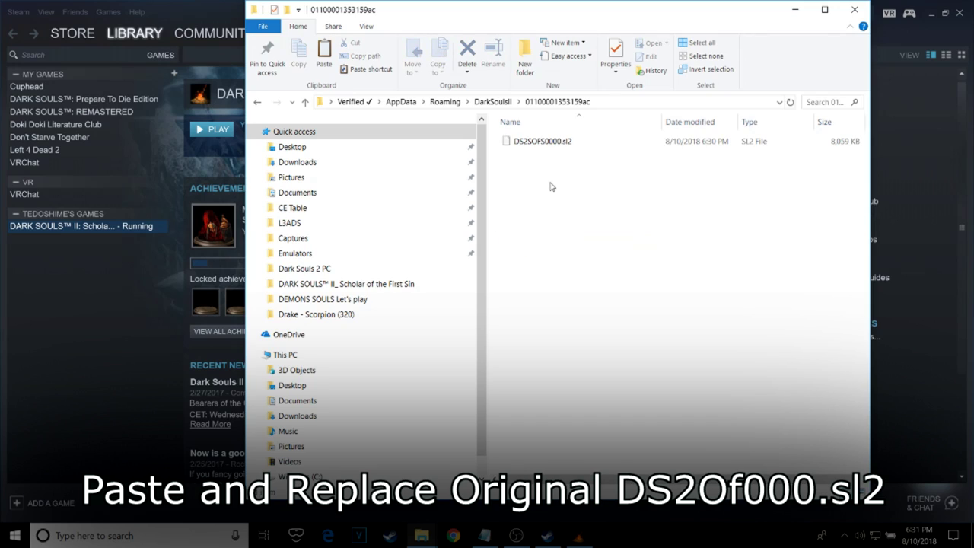
Bring up the mule package window and place it side by side with the account's save folder window
right_click(551, 187)
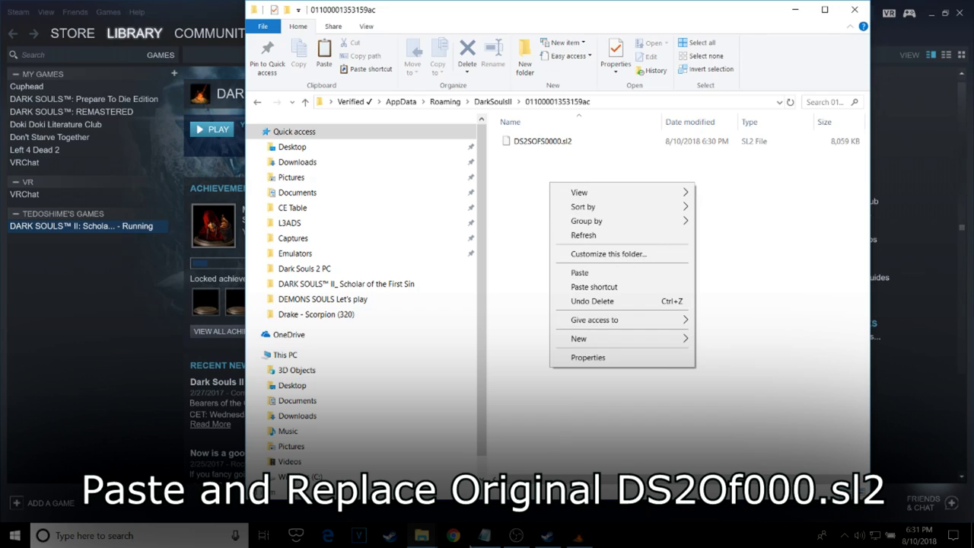
click(421, 537)
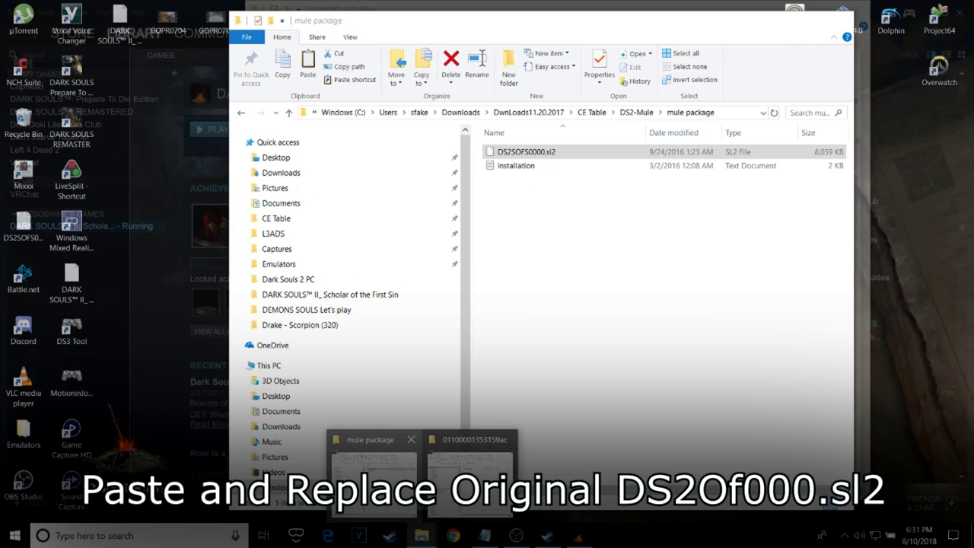
click(408, 445)
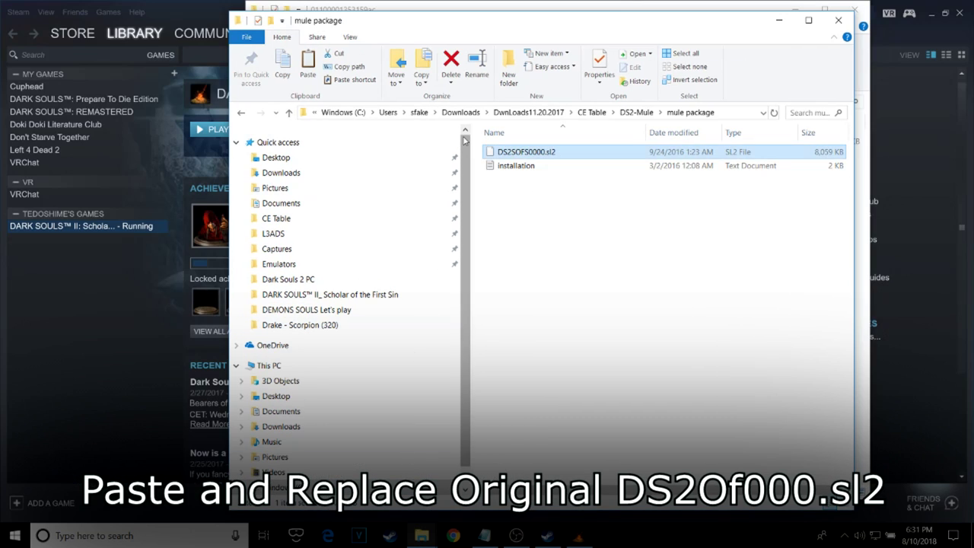
click(520, 8)
drag(252, 13, 103, 26)
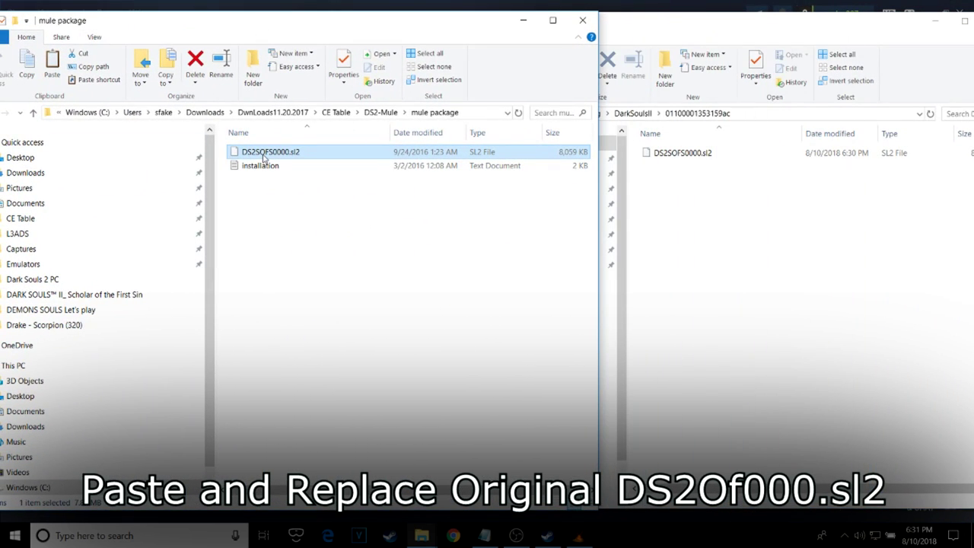
Paste the mule DS2SOFS0000.sl2 into the account's save folder, replacing the existing file
click(683, 200)
right_click(684, 197)
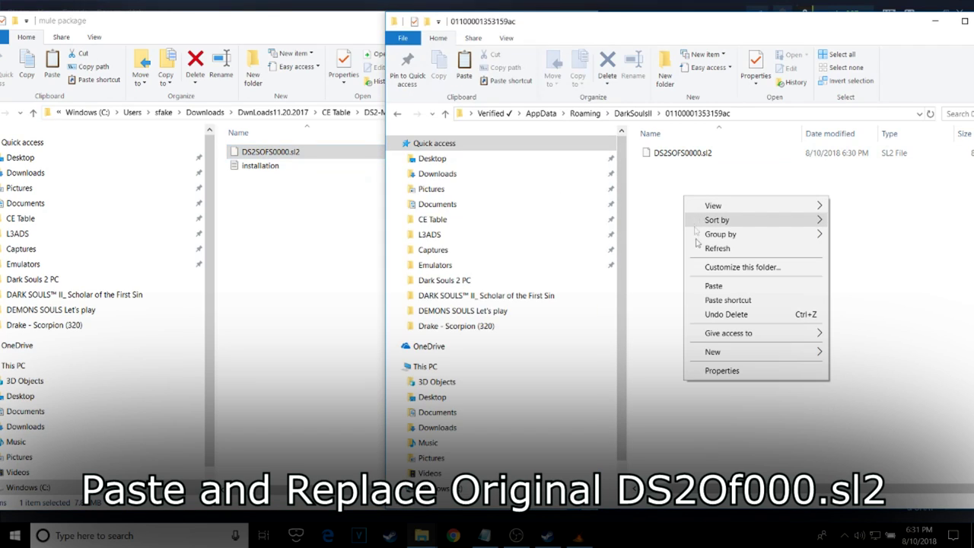
click(715, 286)
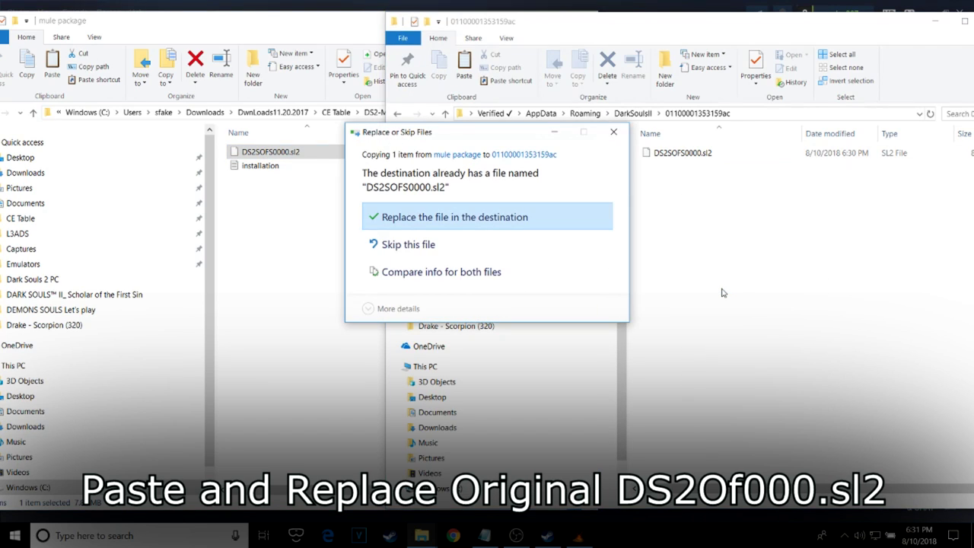
click(447, 220)
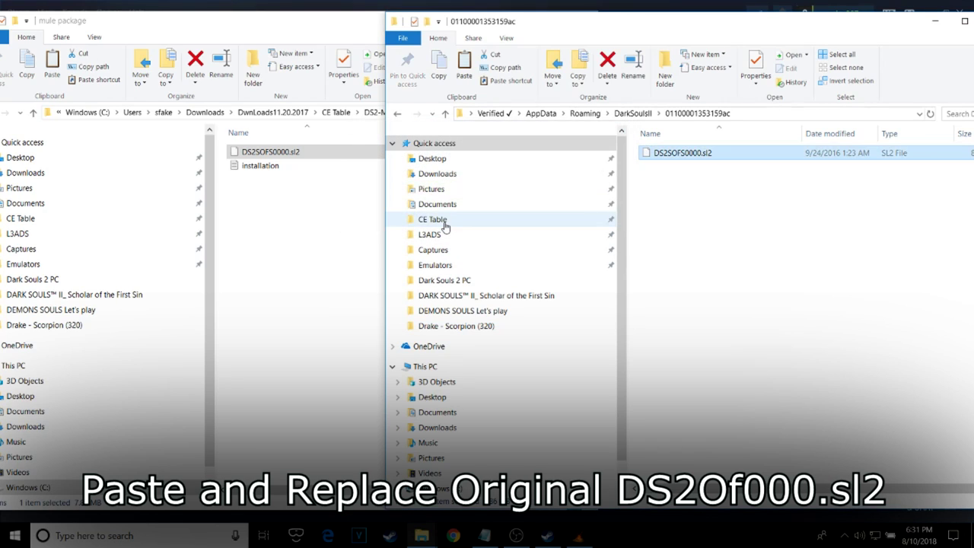
Close the save folder and mule package windows
drag(886, 24, 842, 25)
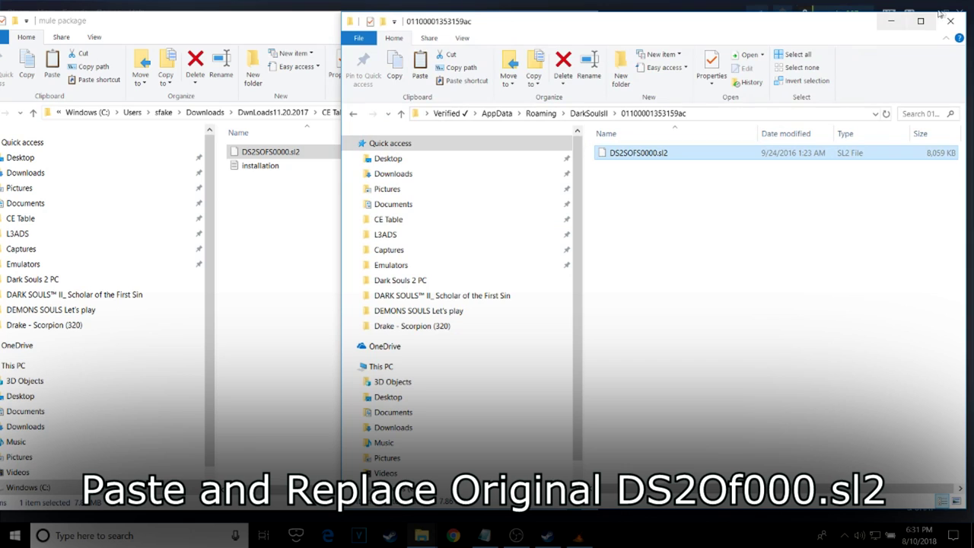
click(954, 20)
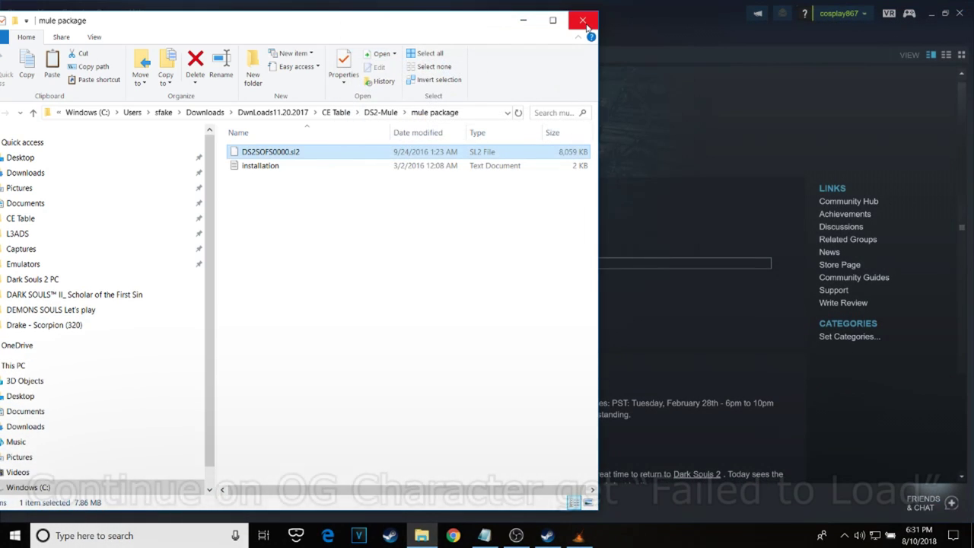
click(586, 23)
Switch back to Dark Souls II, try to load the original level 1 character and return to the data list
click(579, 536)
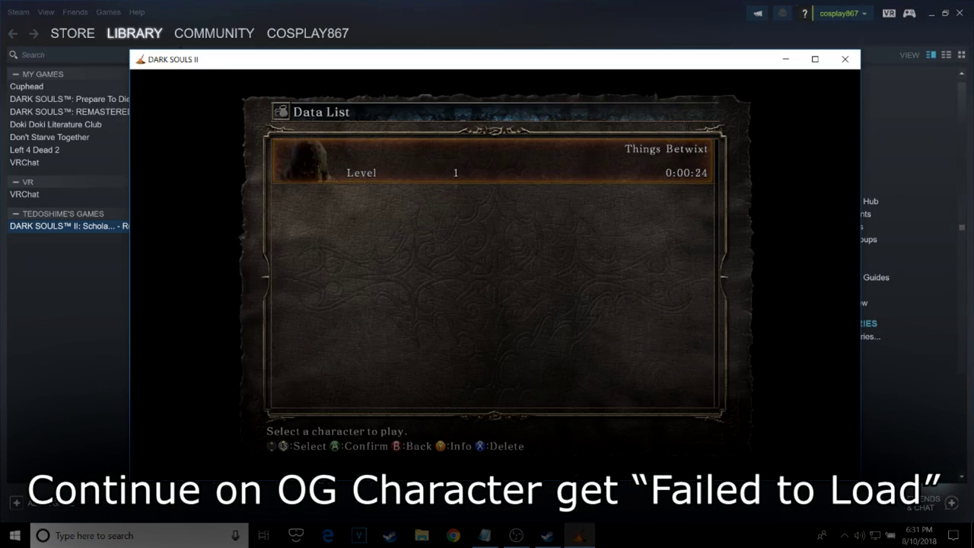
key(Return)
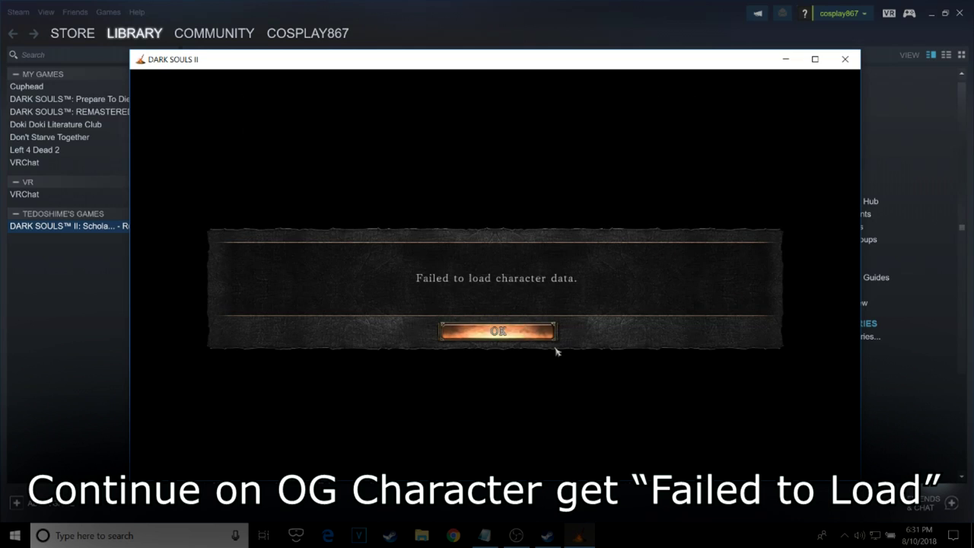
key(Return)
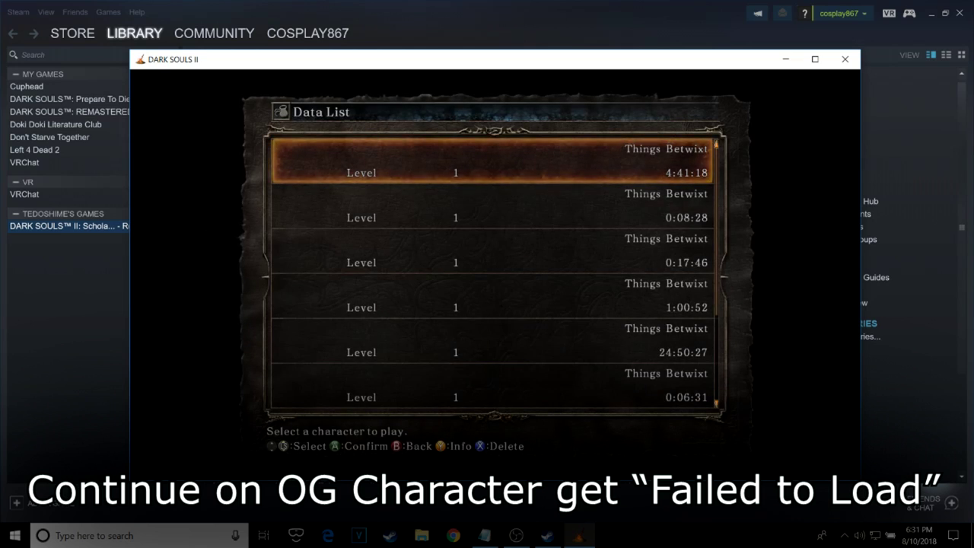
Look through the level 1 mule characters in the data list
key(Down)
key(Down)
key(Down)
key(Down)
key(Down)
key(Down)
key(Down)
key(Down)
key(Down)
key(Down)
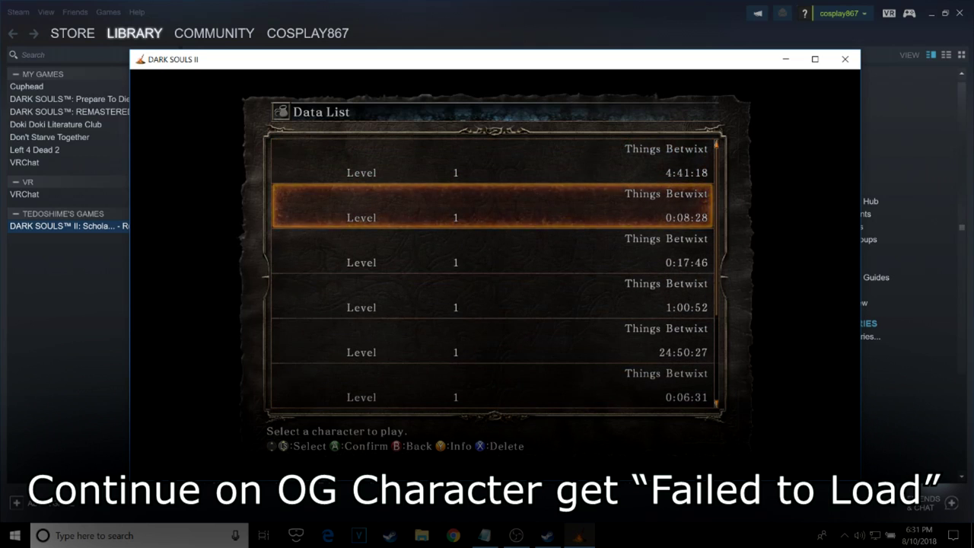
key(Up)
key(Down)
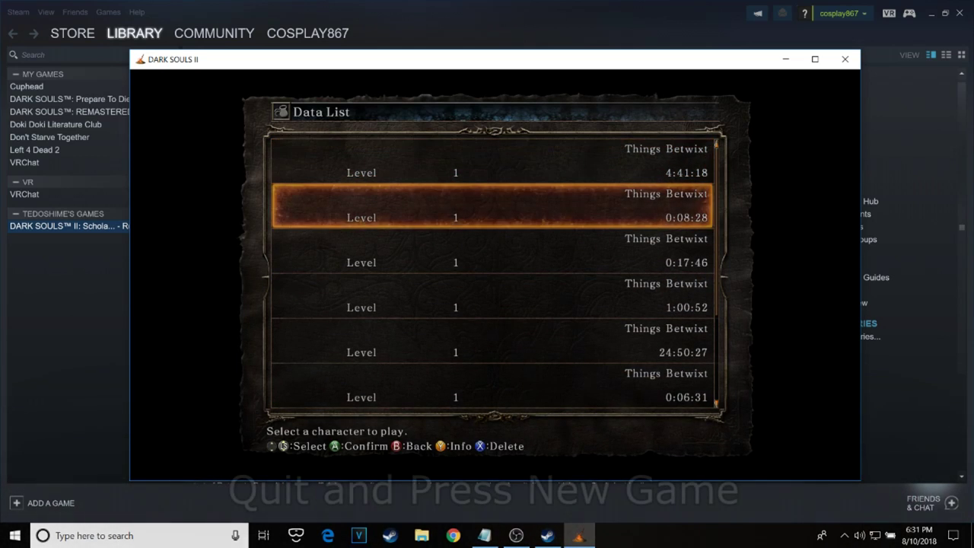
key(Up)
Return to the title screen, start a new game and skip its opening scene
key(Escape)
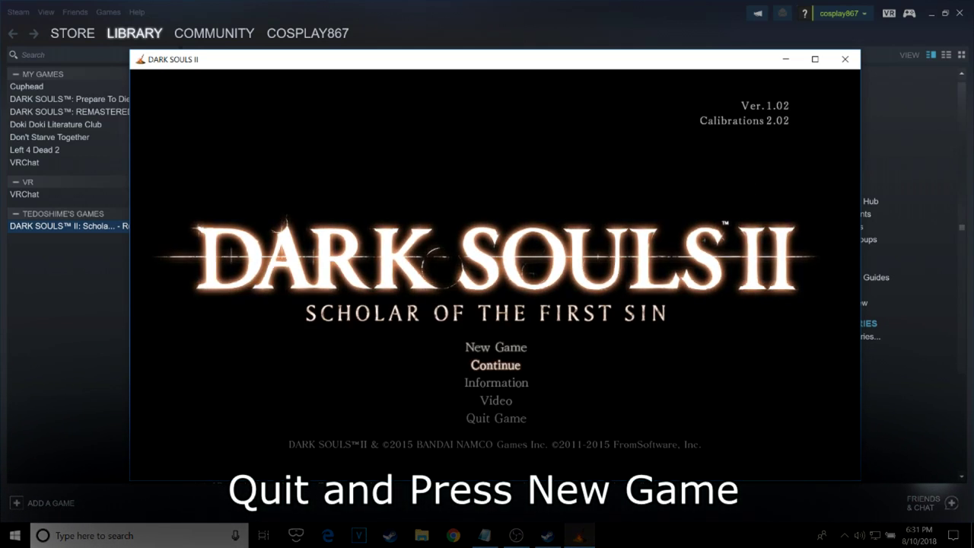
key(Return)
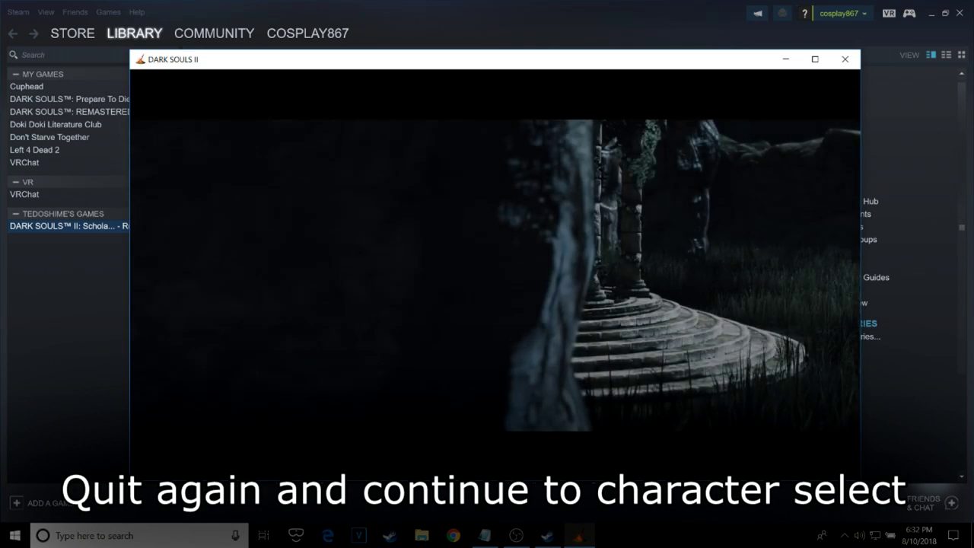
key(Escape)
Quit the new game to the title screen and continue to the character data list
key(Escape)
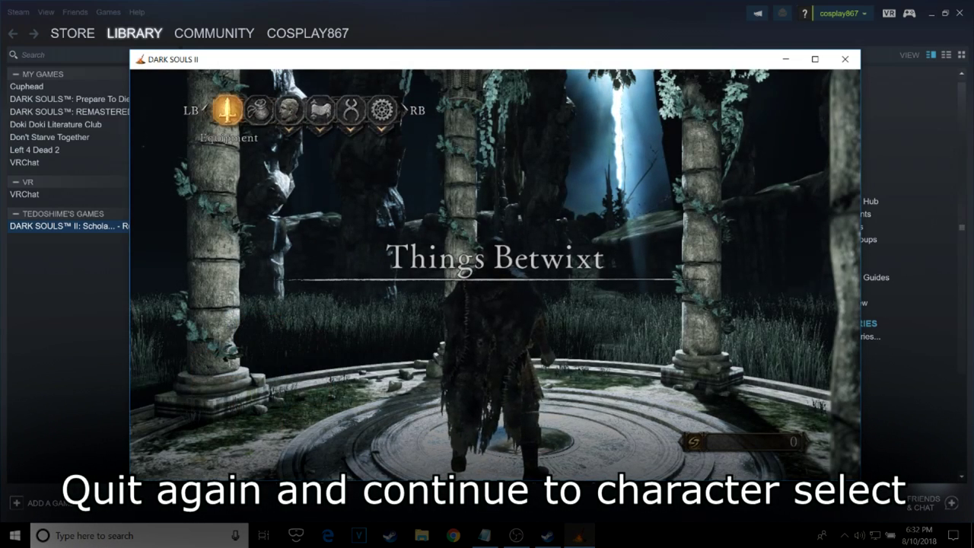
key(Left)
key(Return)
key(Left)
key(Return)
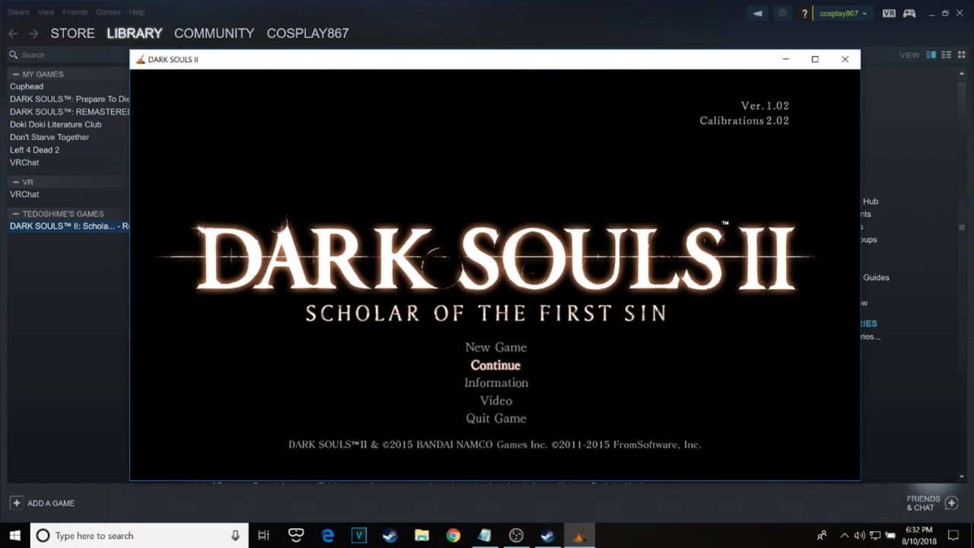
key(Return)
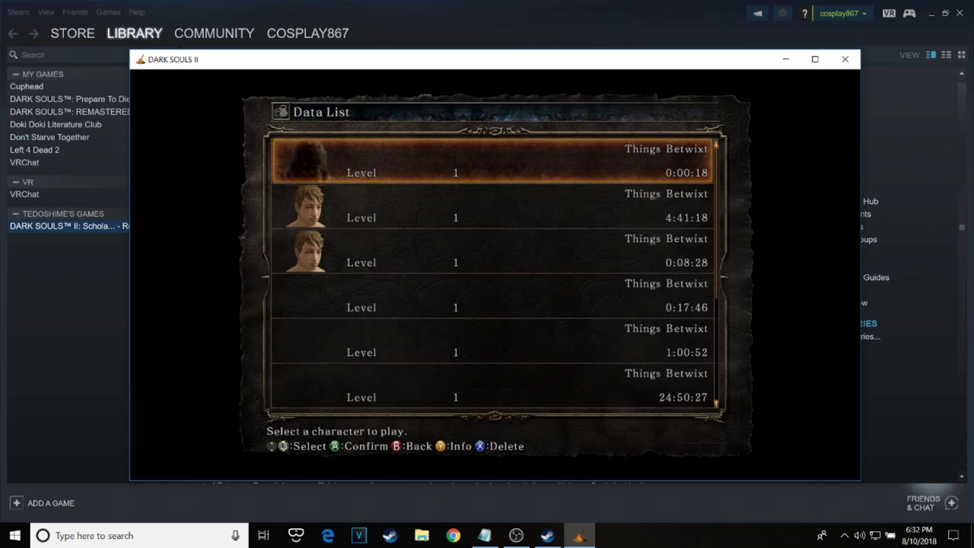
Browse the data list to check the mule characters' portraits, then go back to the first entry
key(Down)
key(Down)
key(Down)
key(Down)
key(Down)
key(Down)
key(Down)
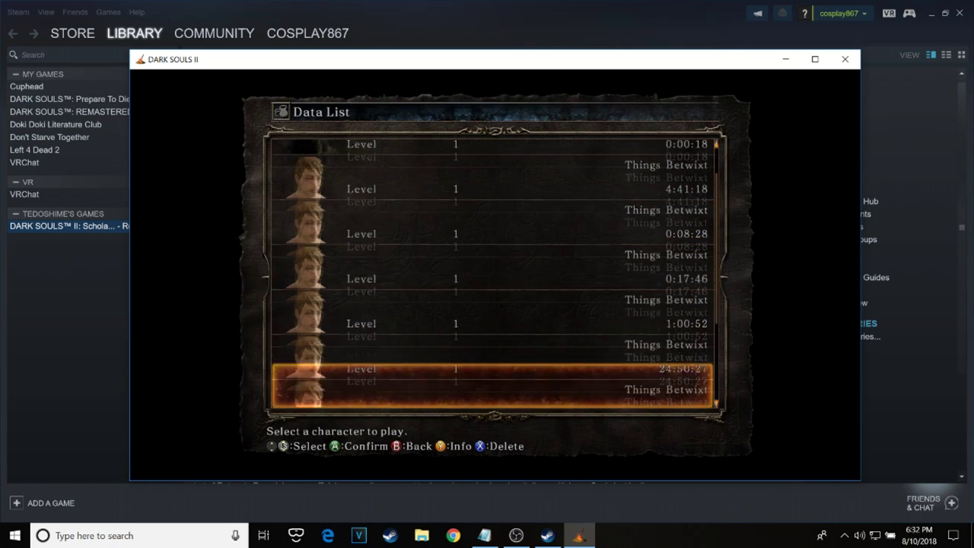
key(Up)
key(Up)
key(Up)
key(Up)
key(Up)
key(Up)
key(Up)
key(Up)
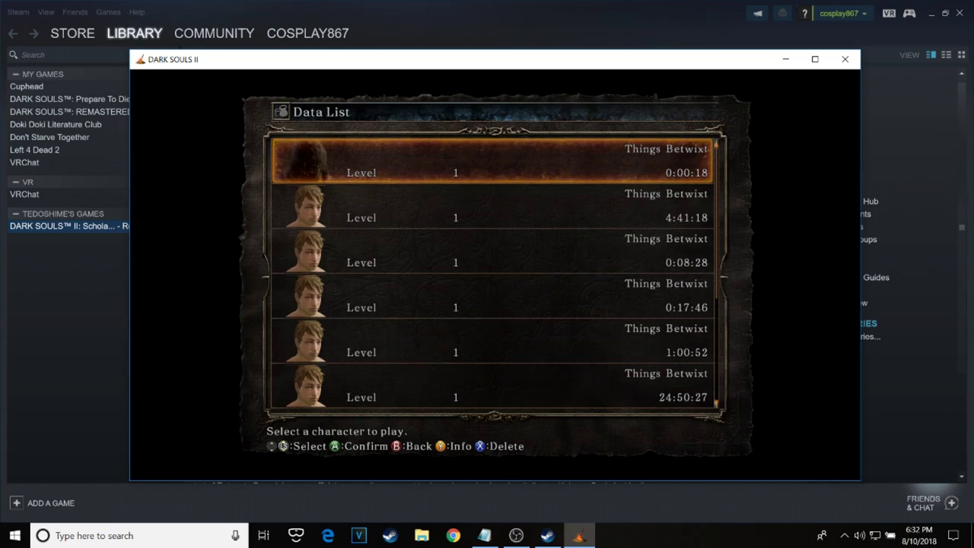
Load the second character in the list, the level 1 mule with 4:41:18 of play time
key(Down)
key(Return)
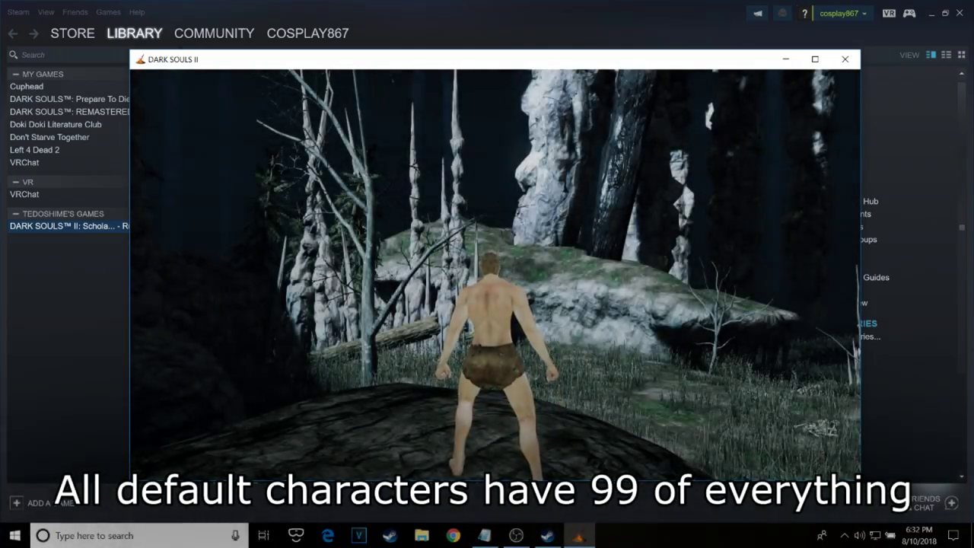
Run the mule character forward through Things Betwixt, over the wooden bridge toward the lit hut
key(w)
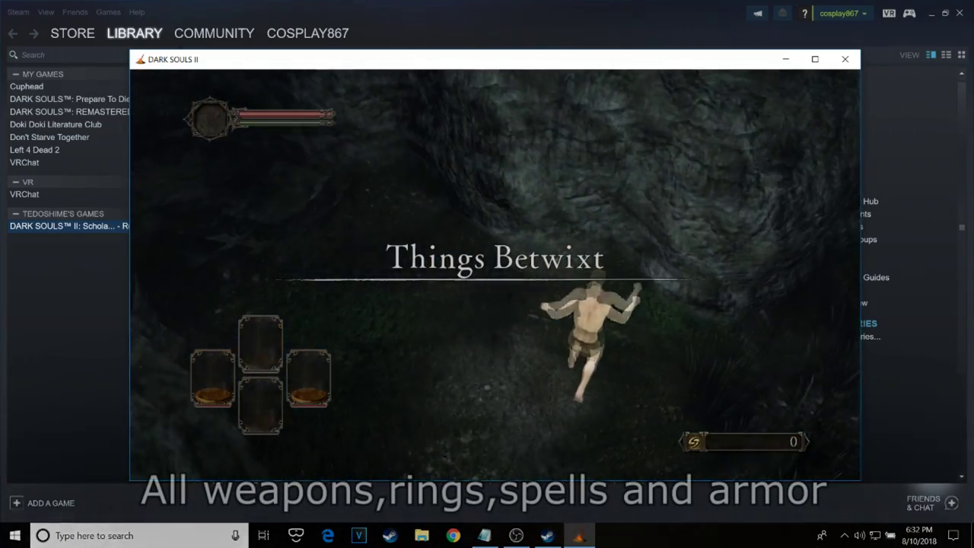
key(w)
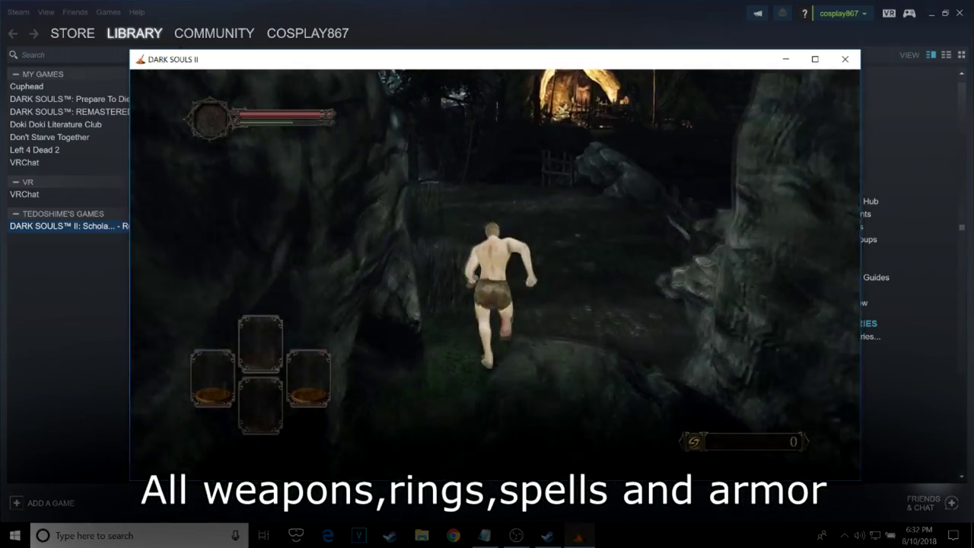
key(w)
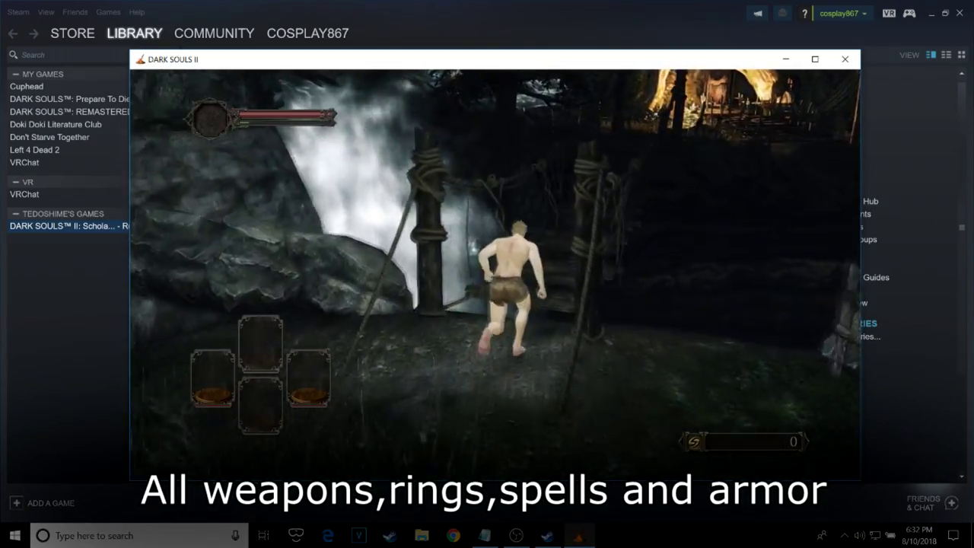
key(w)
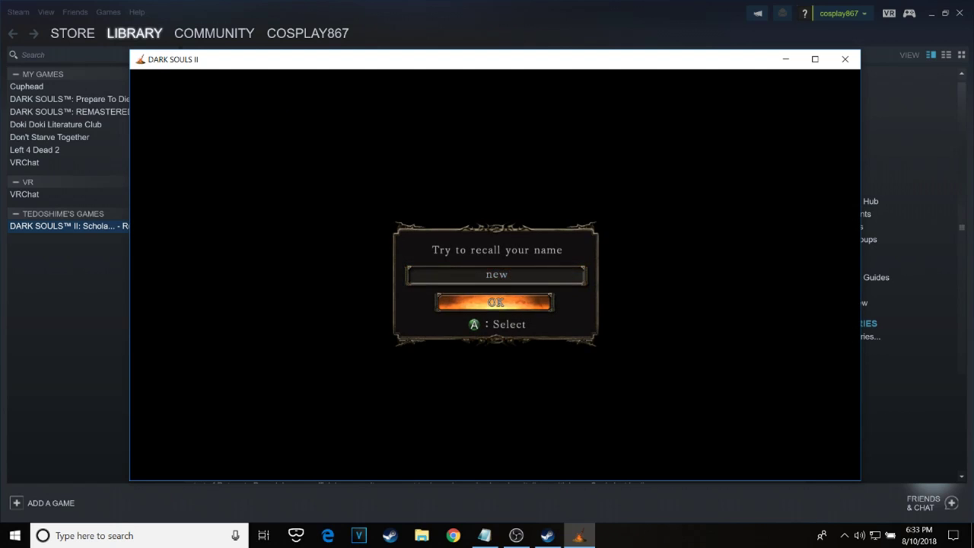
Submit "new" as the character's name
key(Return)
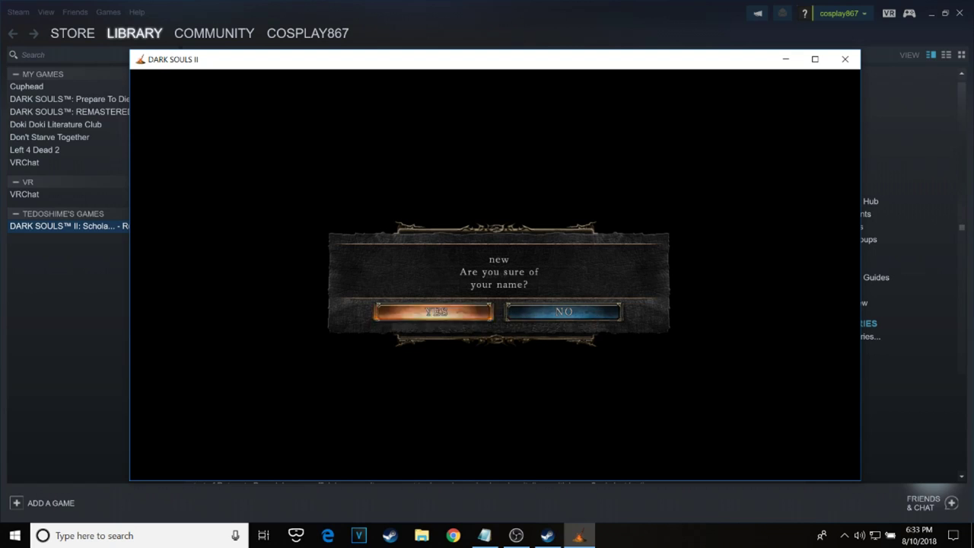